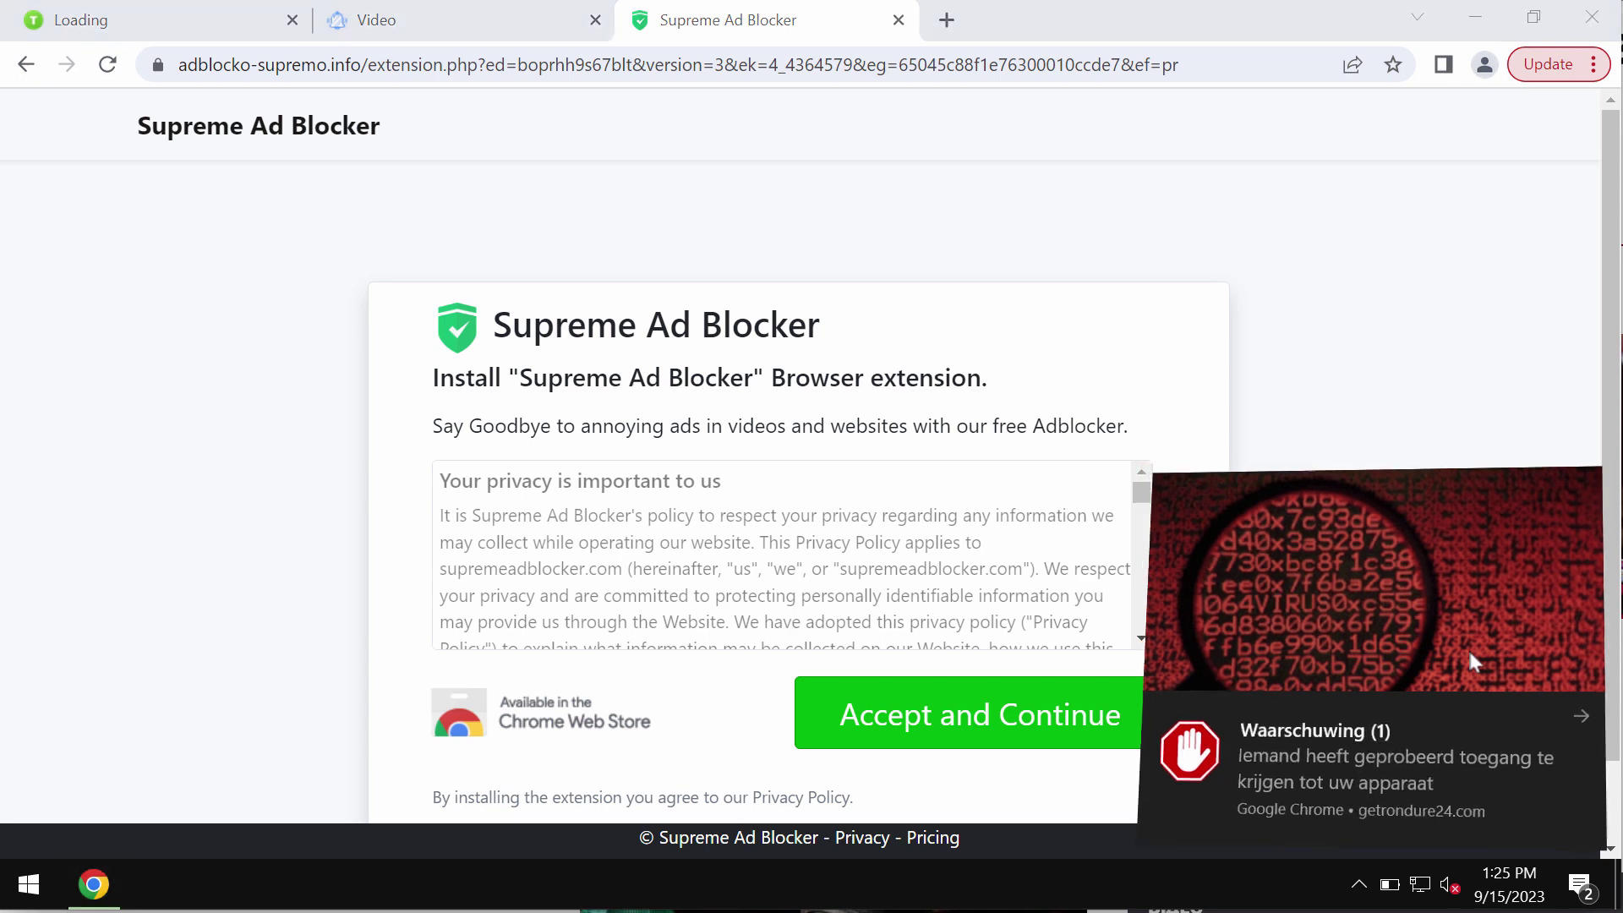
# - Return to the Supreme Ad Blocker tab and close the McAfee Total Protection ad tab
pyautogui.click(728, 25)
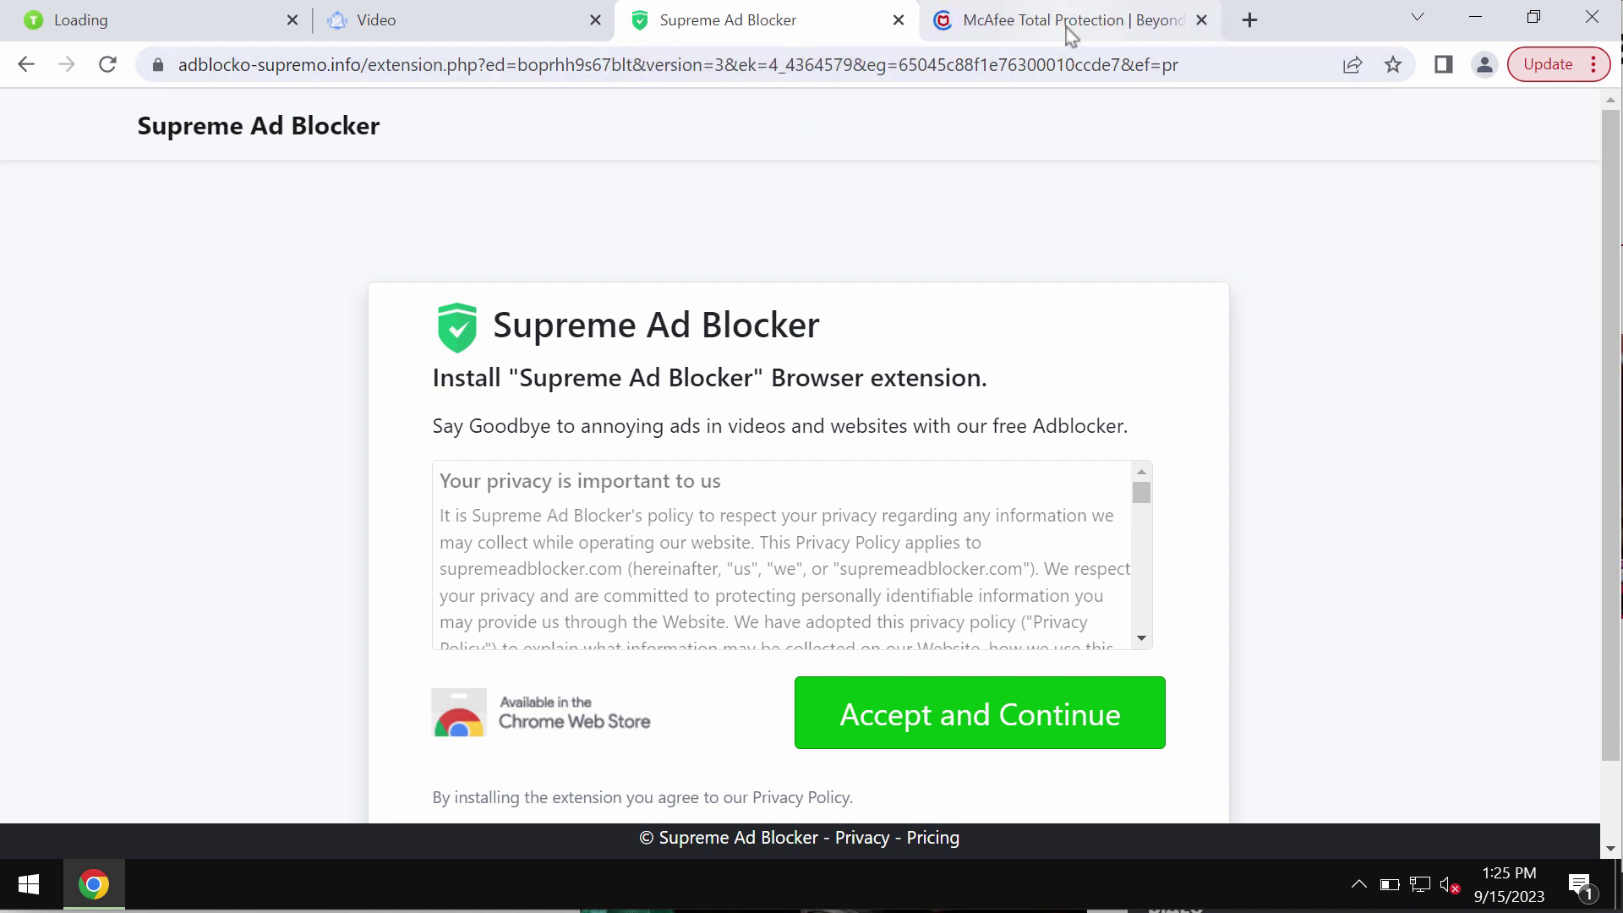
pyautogui.click(1202, 21)
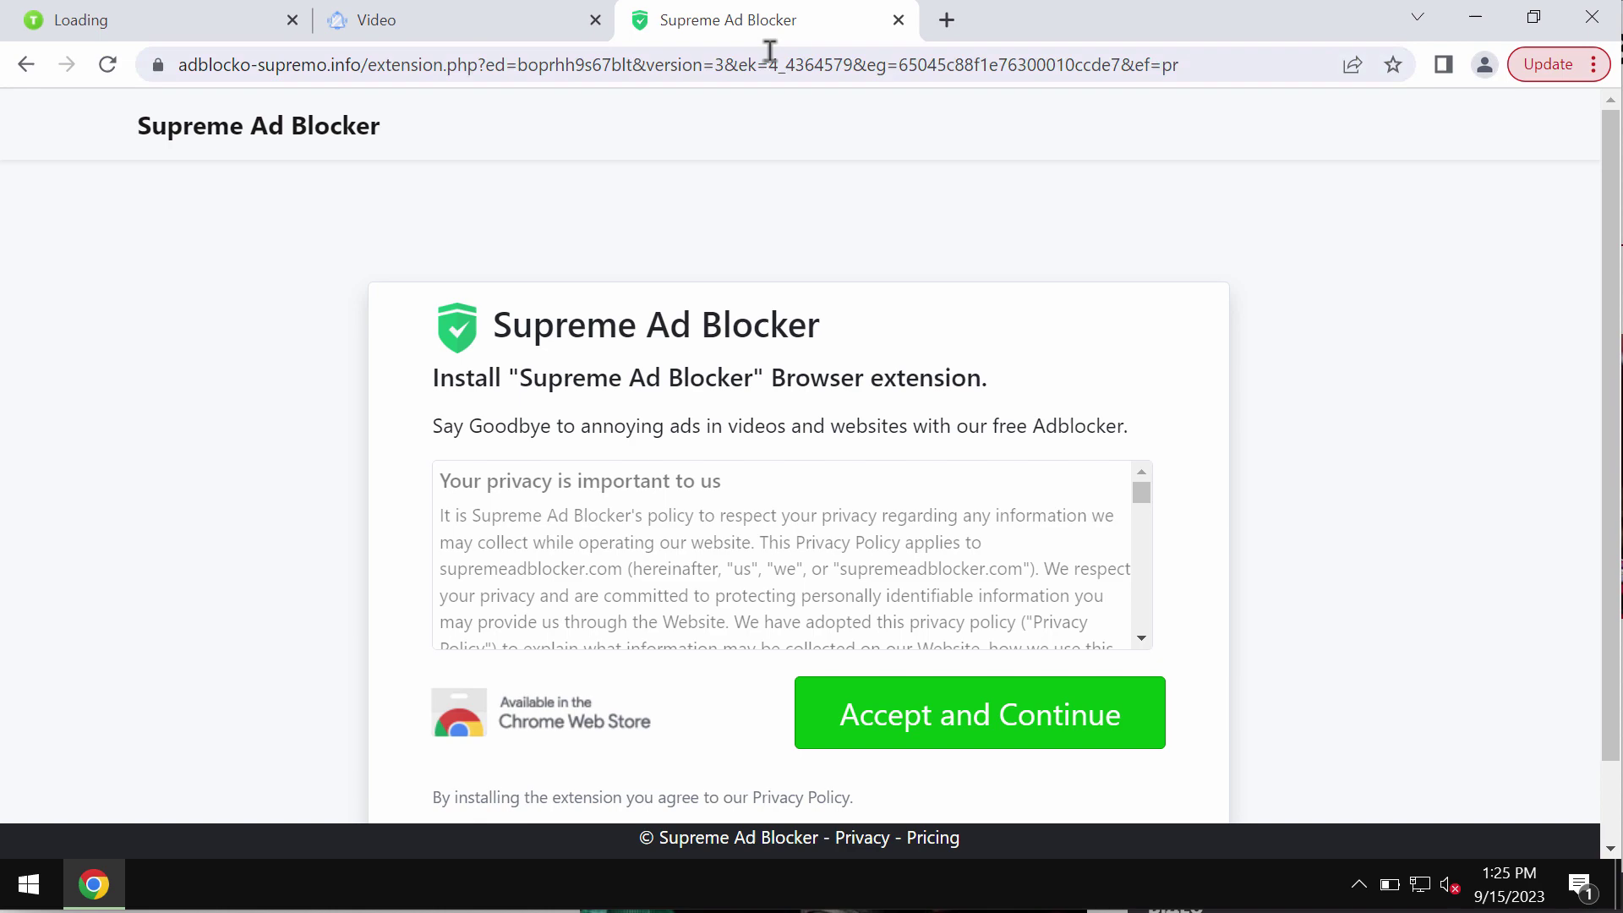
# - Visit combocleaner.com, then minimize Chrome and launch Combo Cleaner from its desktop icon
pyautogui.click(769, 64)
pyautogui.write('combocleaner.com')
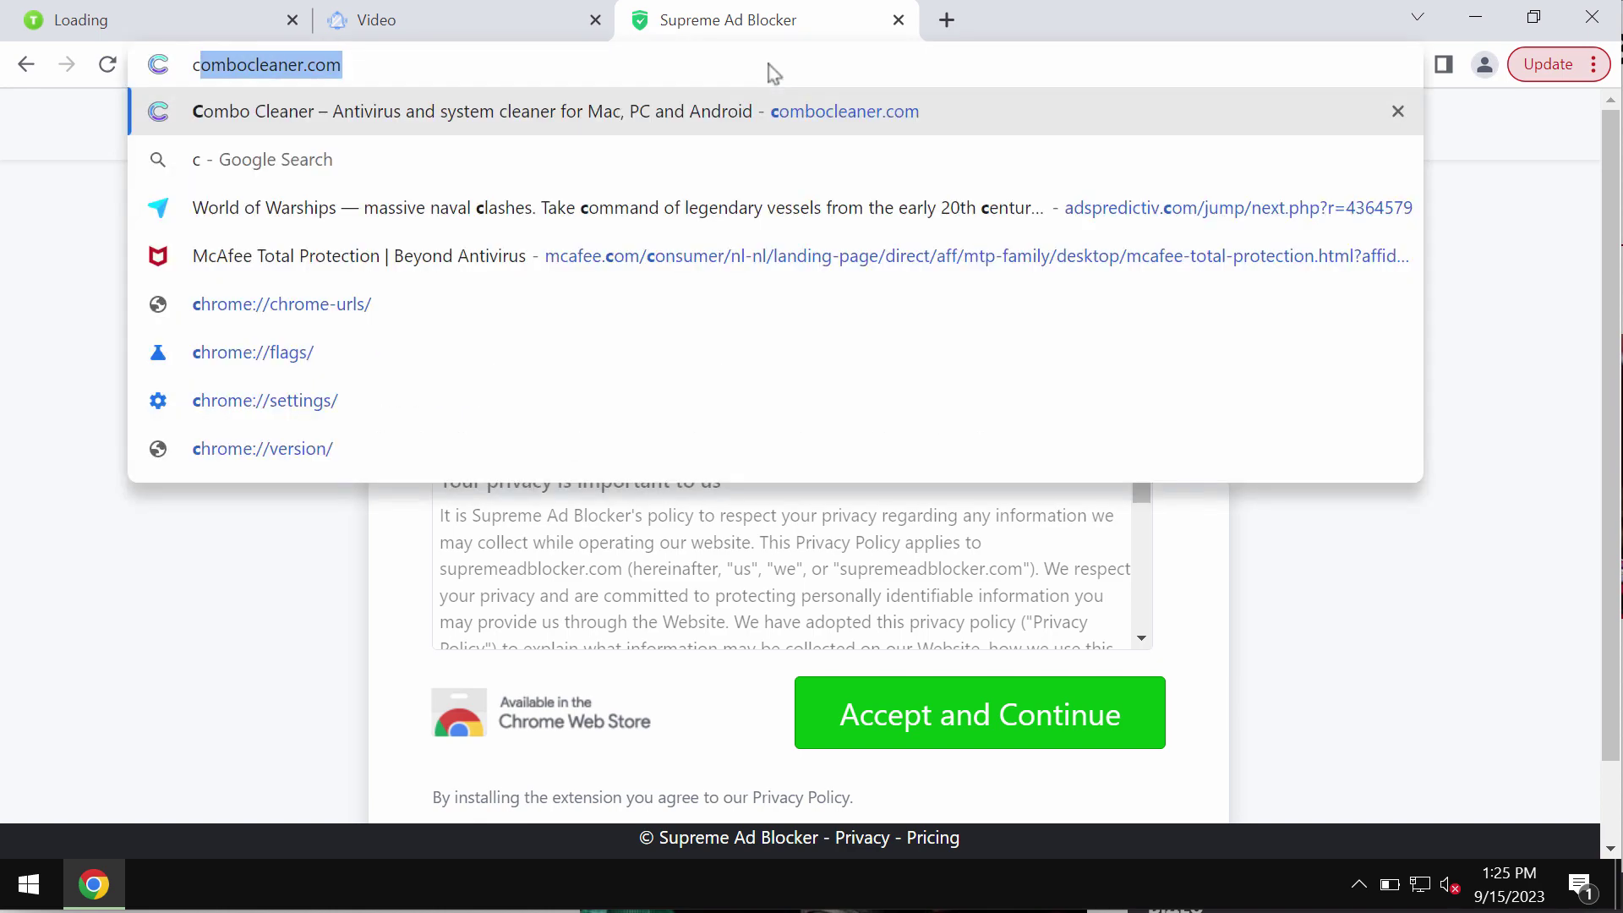
pyautogui.press('Return')
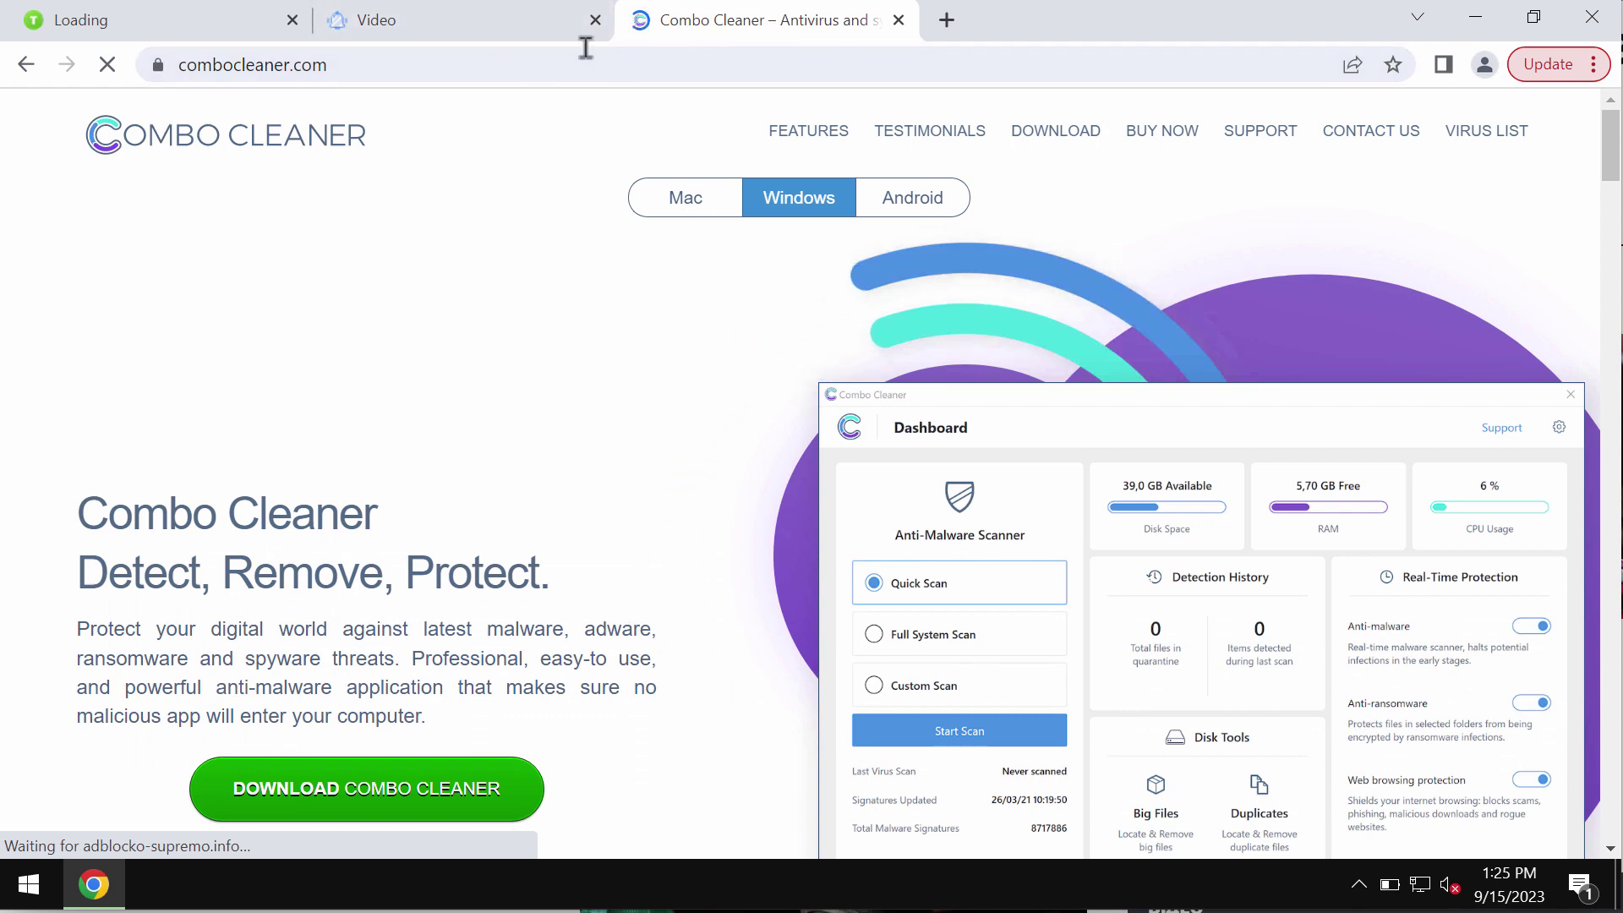
pyautogui.click(1491, 28)
pyautogui.doubleClick(55, 487)
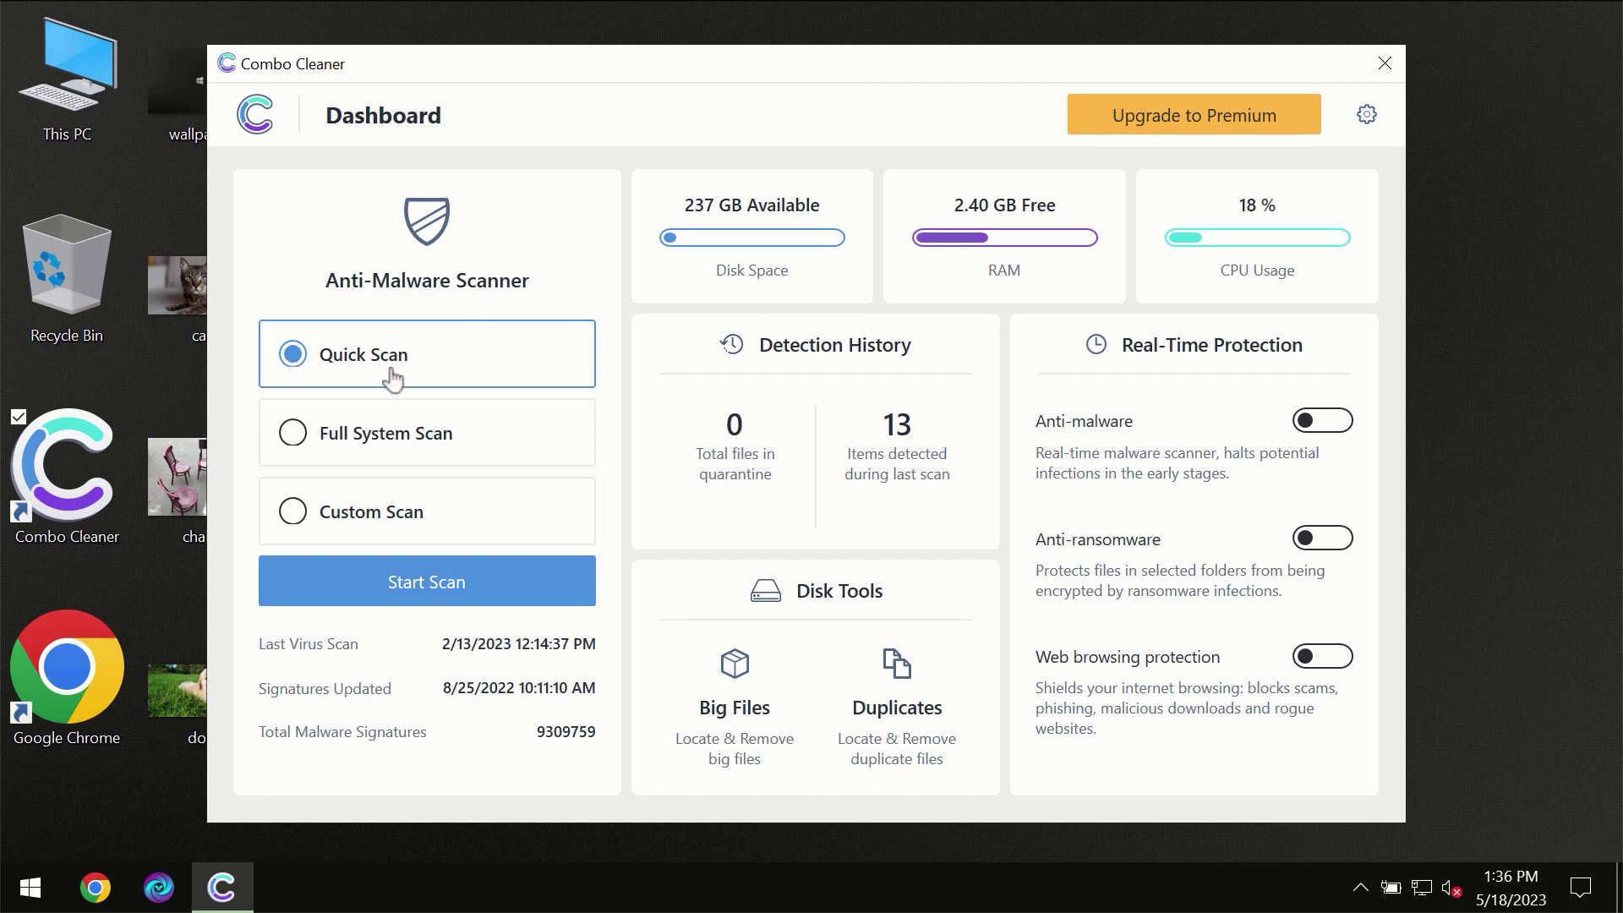
# - Start a Quick Scan from the Combo Cleaner Dashboard
pyautogui.click(417, 591)
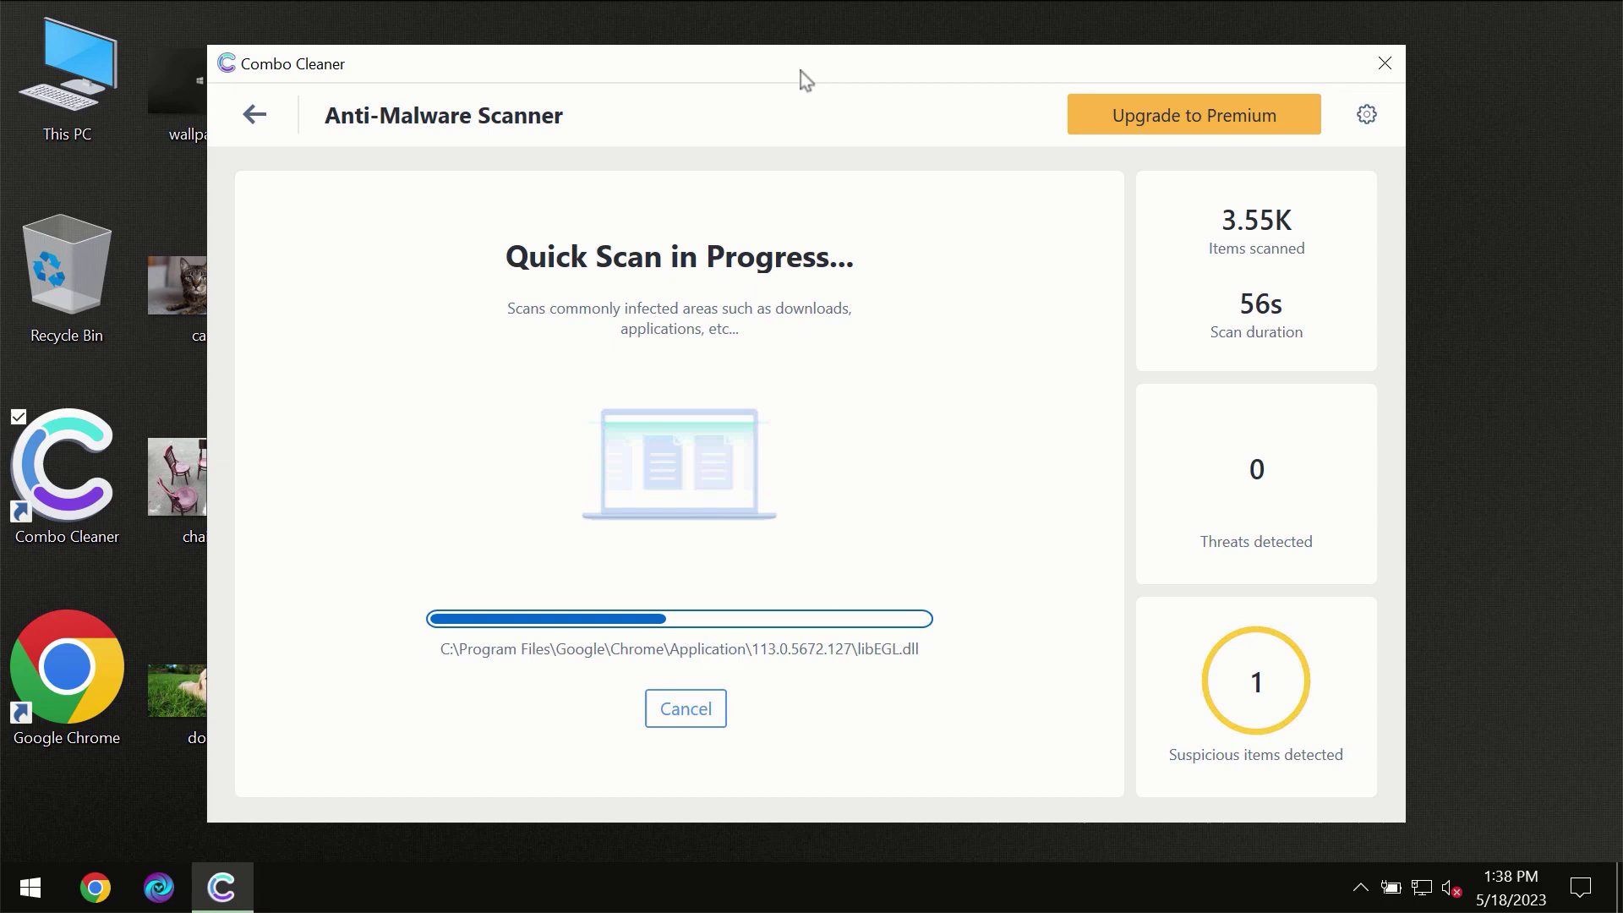
# - Check the Anti-Ransomware settings page, which has no protected folders, then go back to the Dashboard
pyautogui.click(1369, 118)
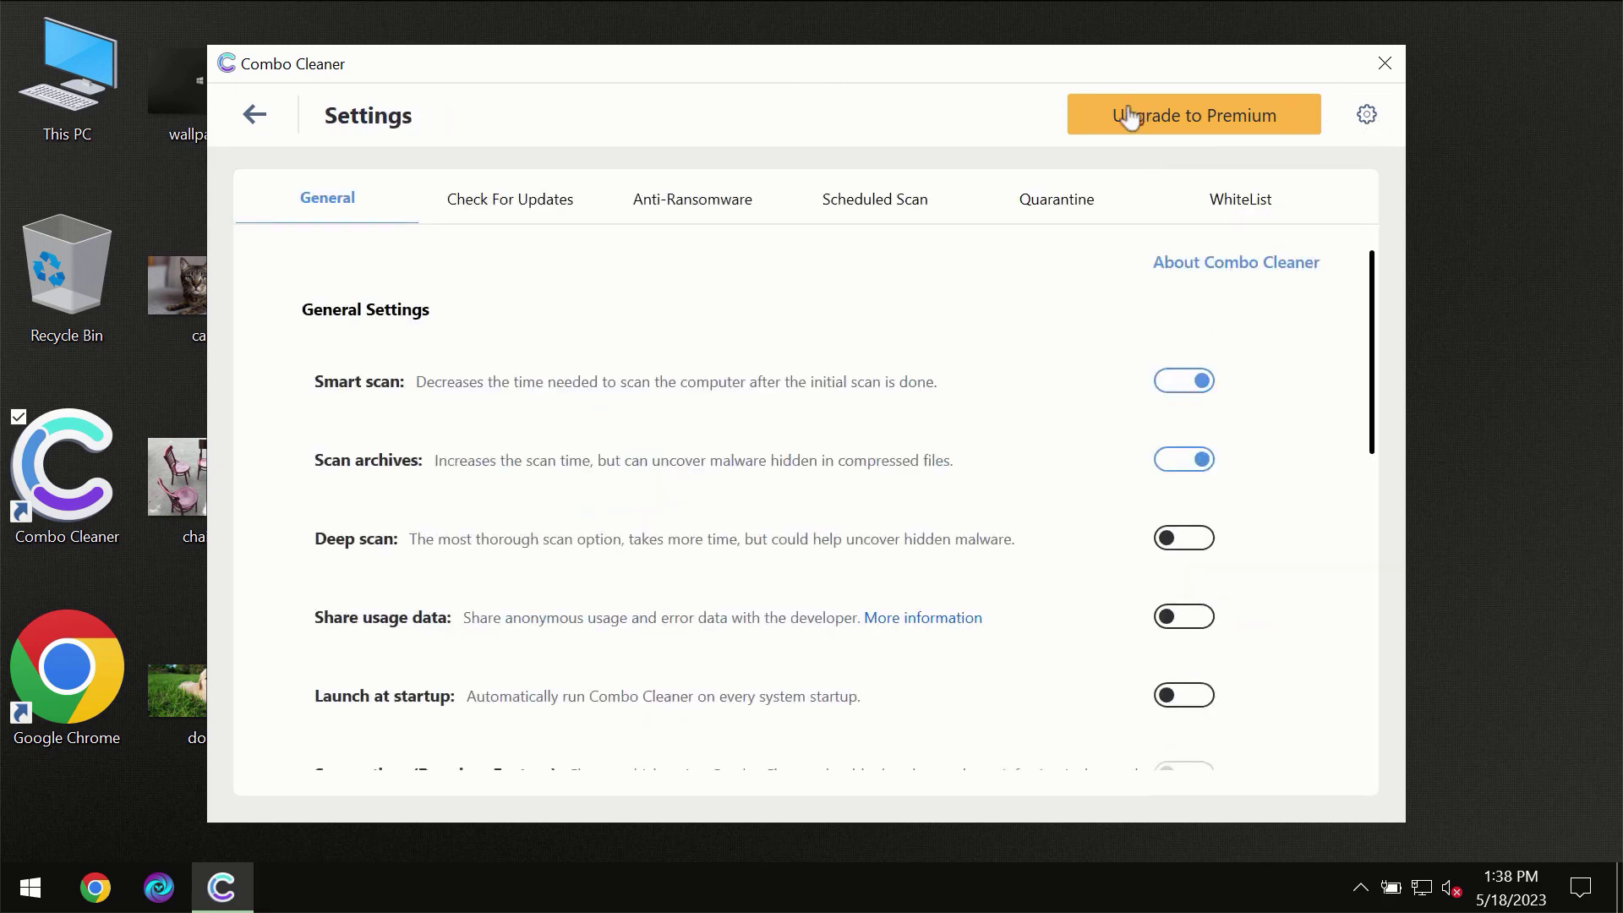
pyautogui.click(683, 210)
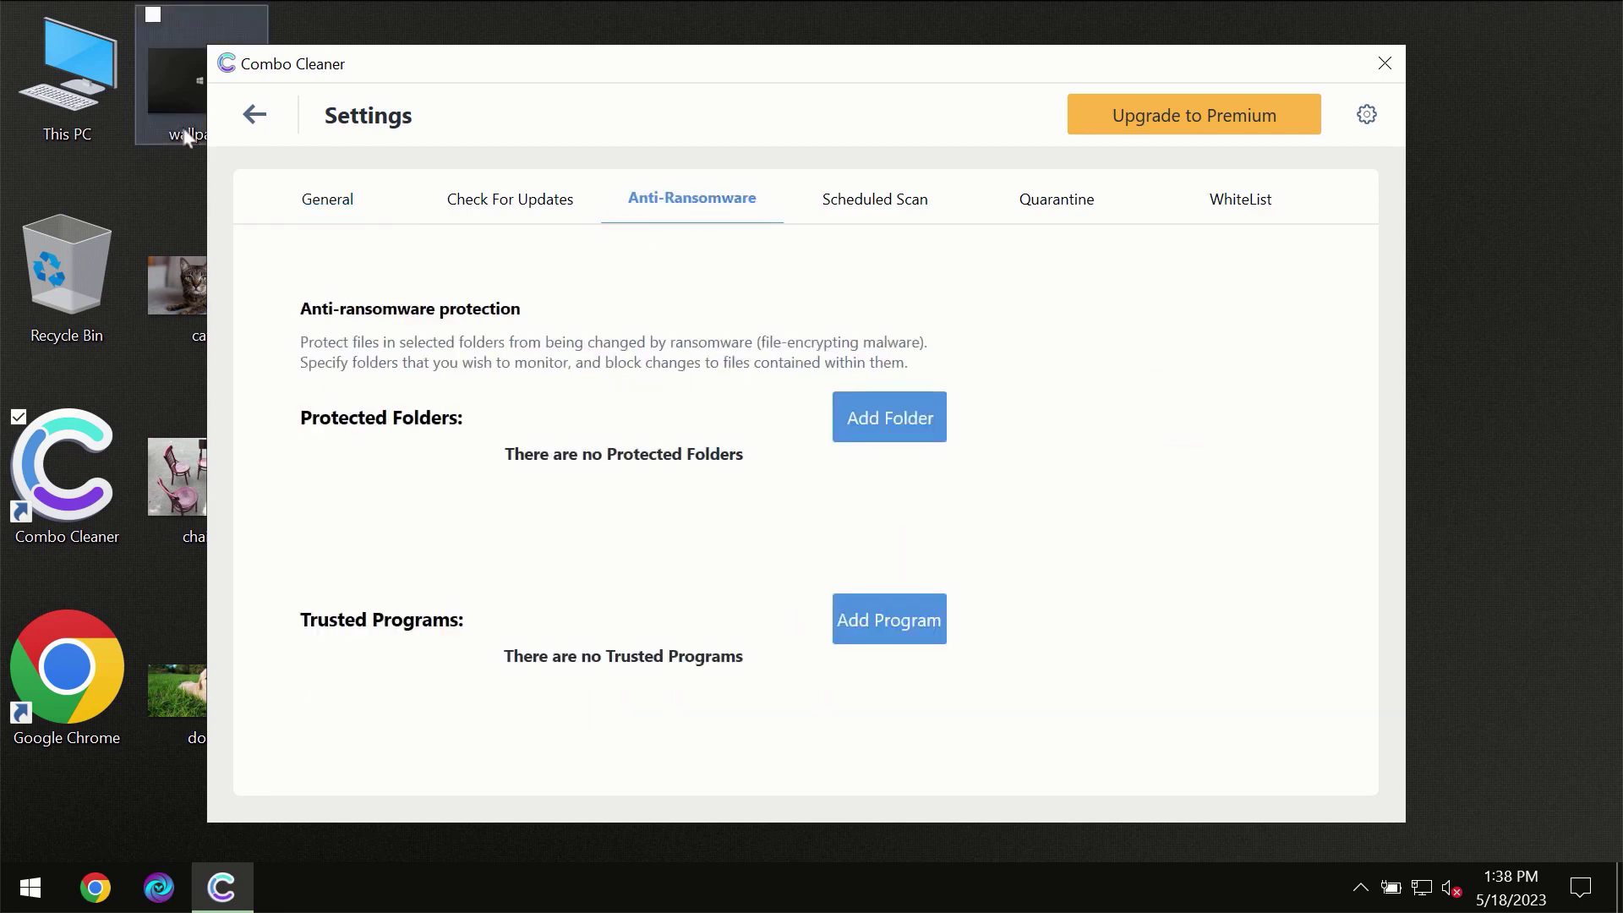
pyautogui.click(257, 119)
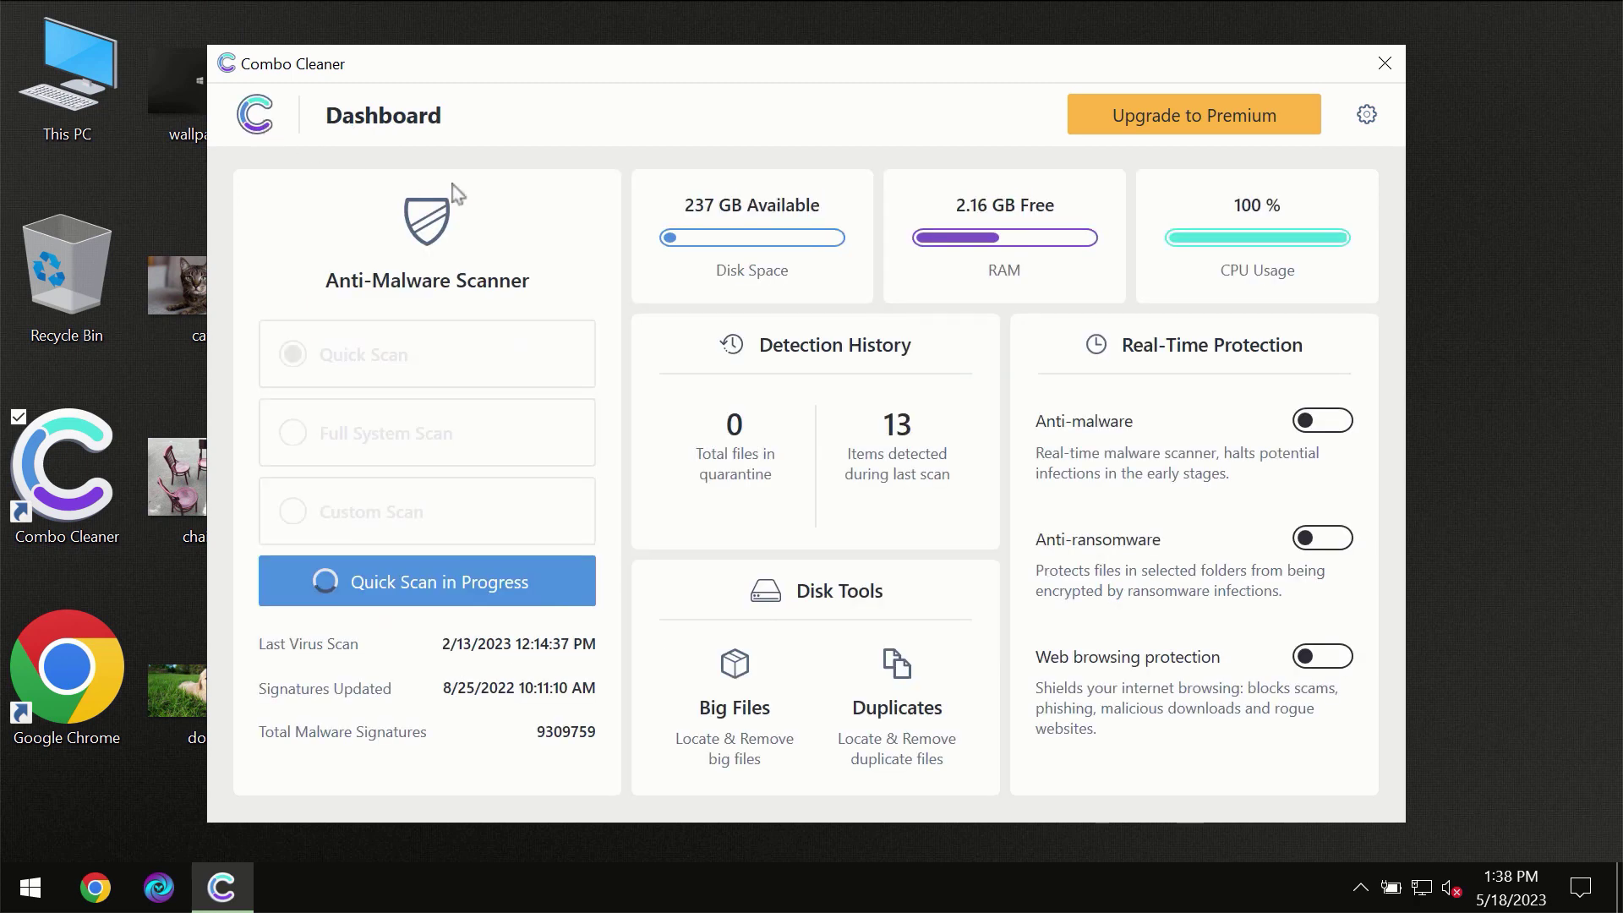
# - Watch the quick scan finish with one Chrome spam ad threat, then open Upgrade to Premium
pyautogui.click(467, 591)
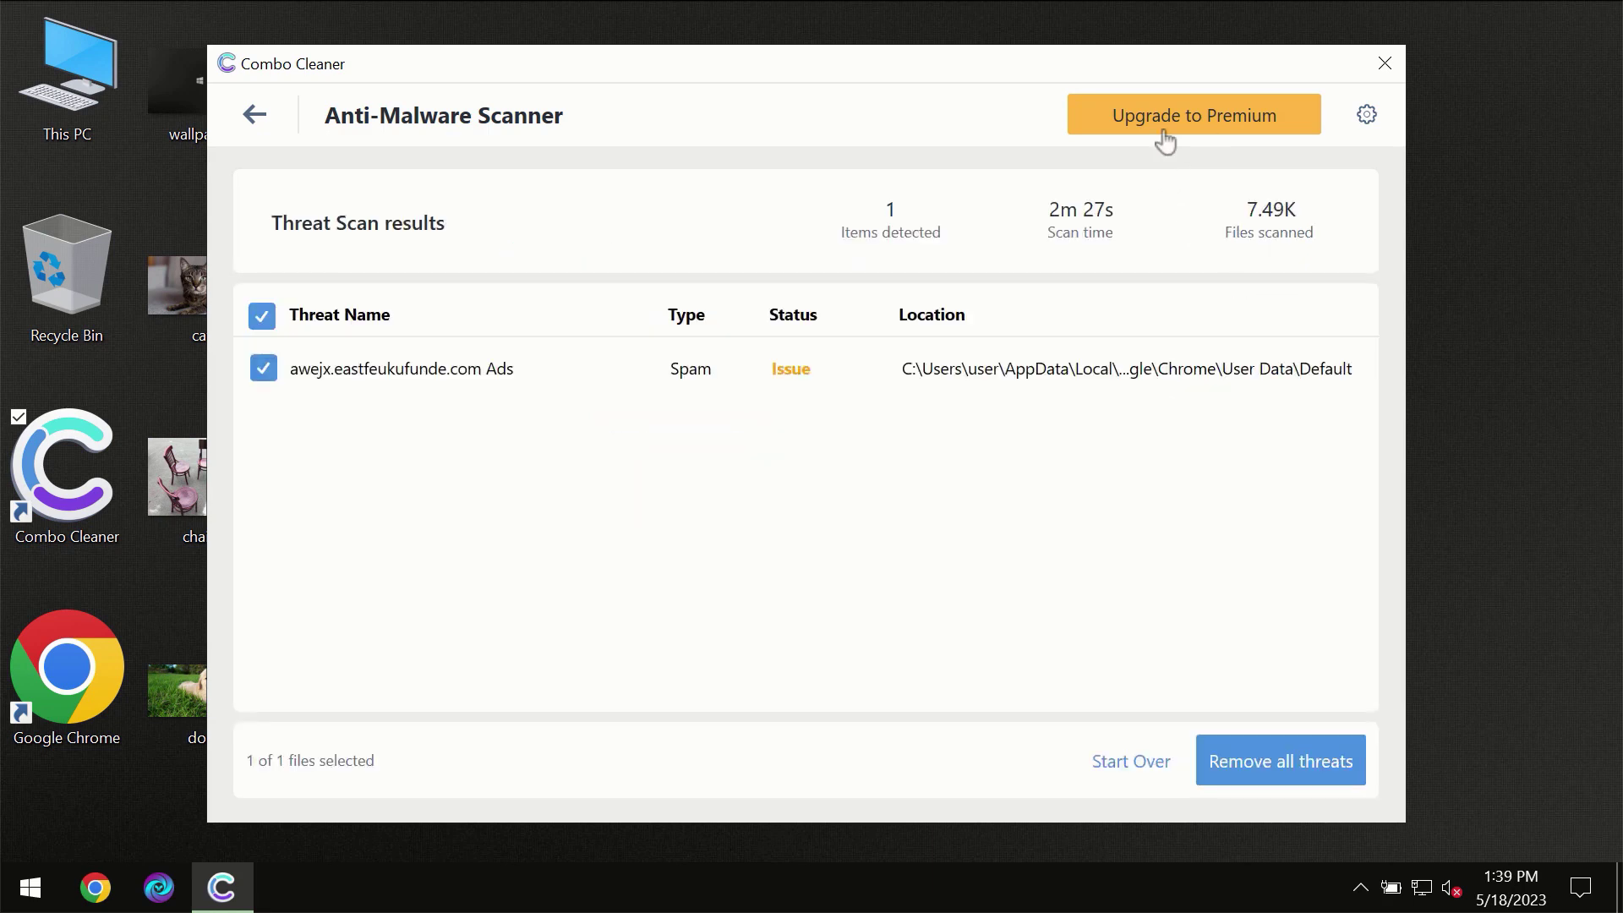
pyautogui.click(1168, 117)
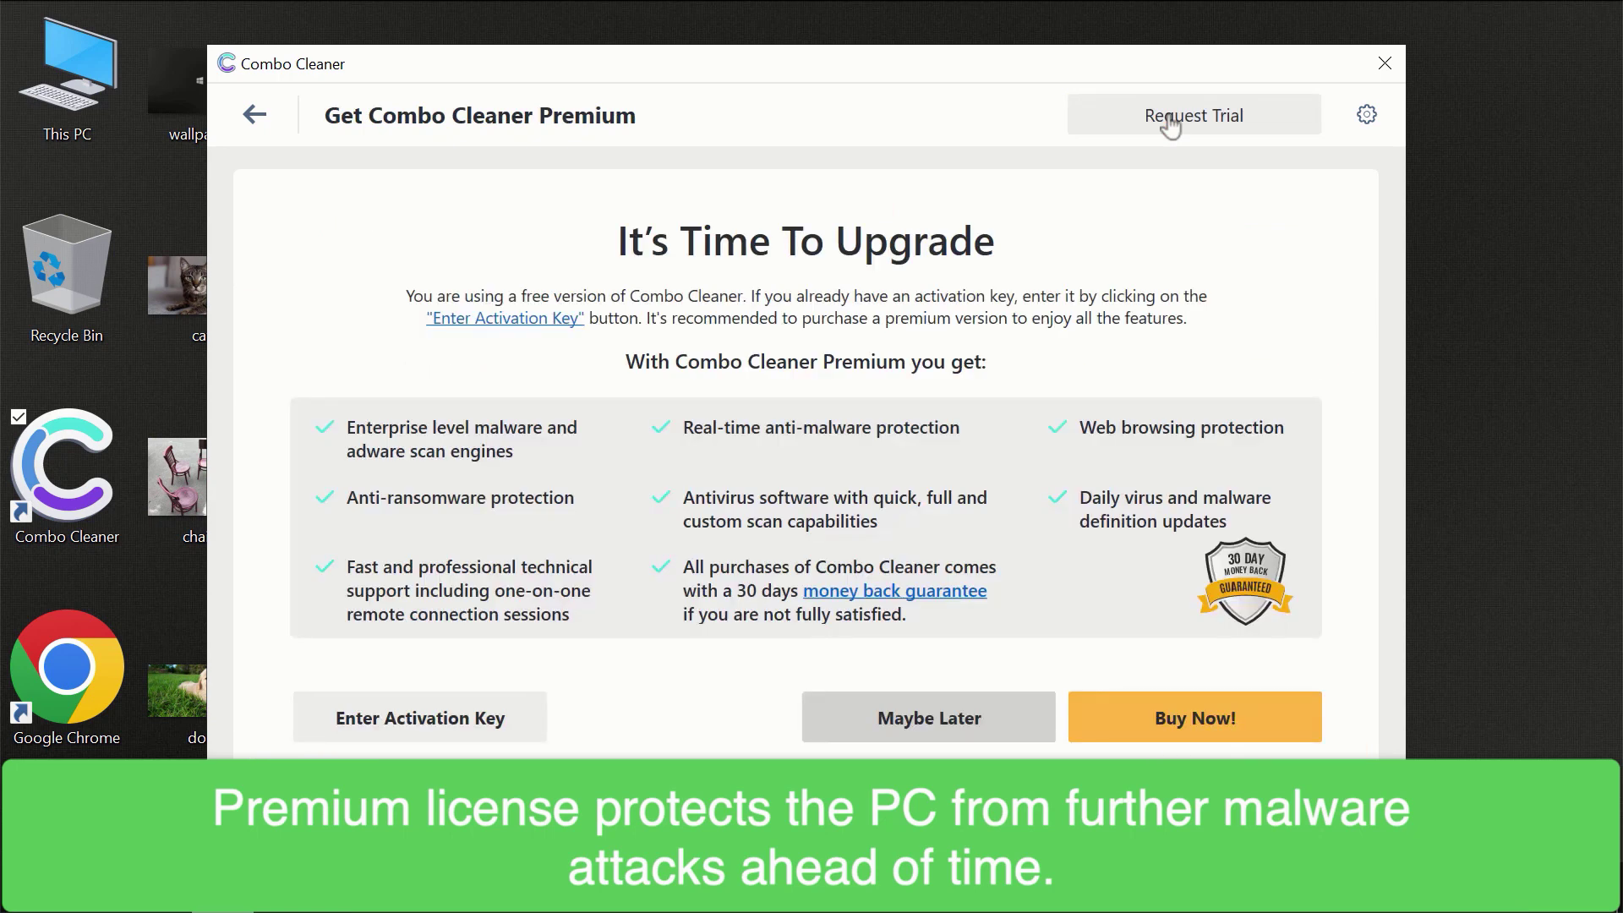